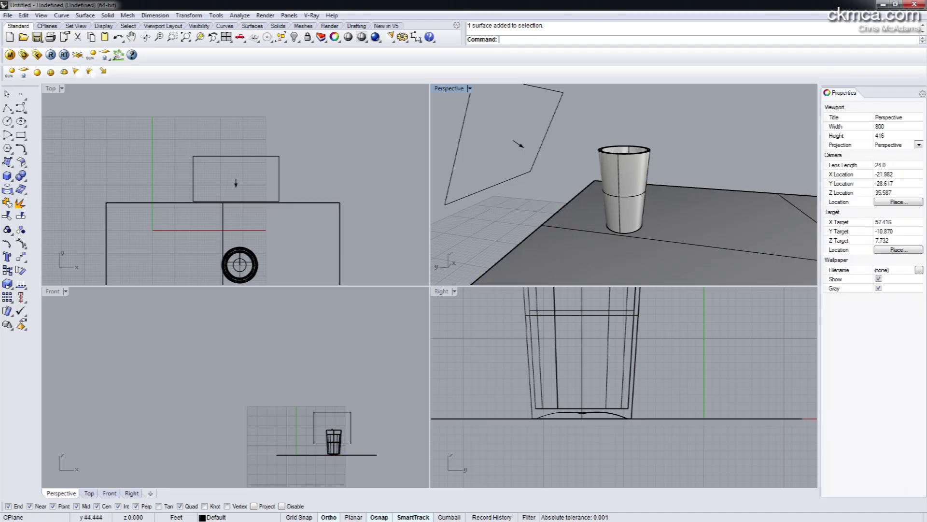
- Show the last render of the glass in the V-Ray frame buffer, then close the frame buffer
{"action": "right_click_drag", "start_coordinate": [654, 152], "coordinate": [648, 161]}
{"action": "right_click_drag", "start_coordinate": [633, 208], "coordinate": [640, 220]}
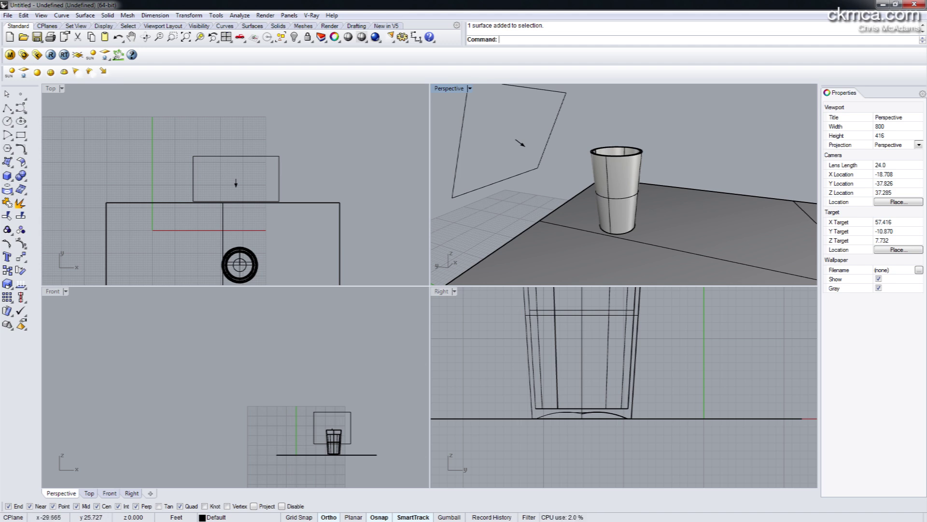
{"action": "left_click", "coordinate": [37, 55]}
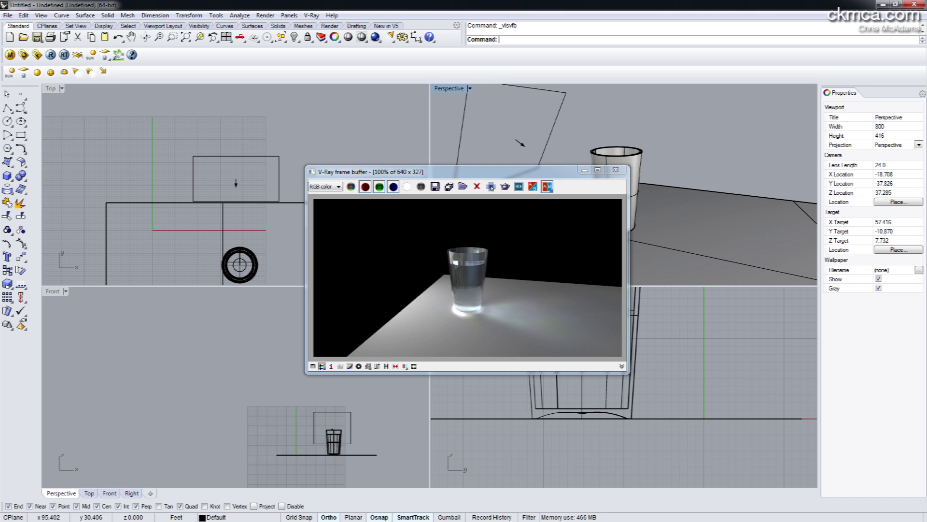
{"action": "left_click", "coordinate": [616, 170]}
{"action": "right_click_drag", "start_coordinate": [617, 177], "coordinate": [621, 197]}
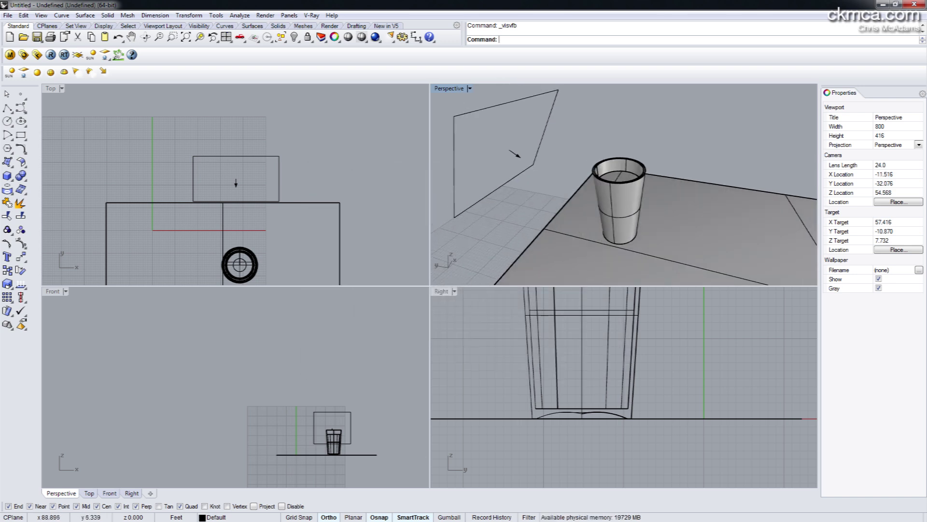
- Examine the outer glass polysurface and the closed water volume inside it by selecting each one, then clear the selection
{"action": "left_click", "coordinate": [700, 212]}
{"action": "left_click", "coordinate": [677, 145]}
{"action": "left_click", "coordinate": [633, 189]}
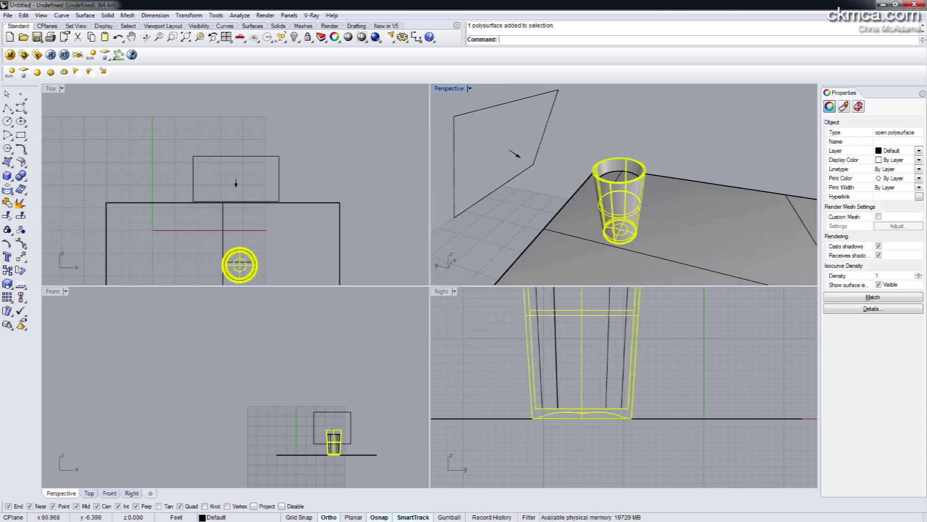
{"action": "mouse_move", "coordinate": [650, 170]}
{"action": "right_mouse_down"}
{"action": "mouse_move", "coordinate": [620, 150]}
{"action": "mouse_move", "coordinate": [662, 169]}
{"action": "right_mouse_up"}
{"action": "scroll", "coordinate": [681, 157], "scroll_direction": "up", "scroll_amount": 4}
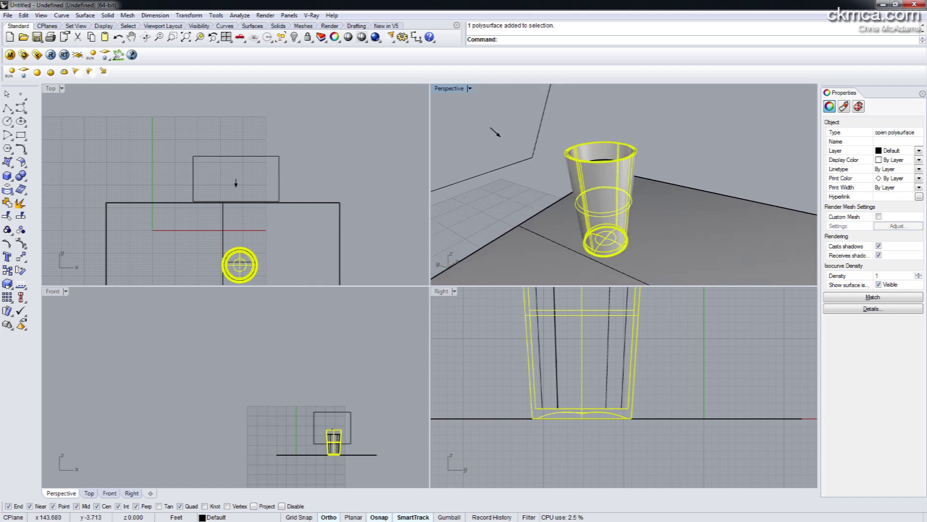
{"action": "left_click", "coordinate": [680, 143]}
{"action": "right_click_drag", "start_coordinate": [686, 138], "coordinate": [684, 158]}
{"action": "left_click", "coordinate": [626, 197]}
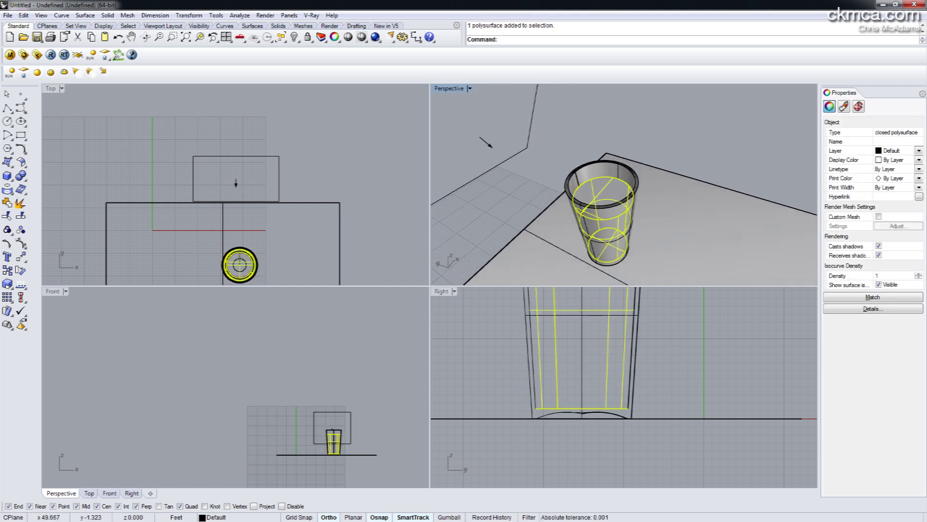
{"action": "key", "text": "Escape"}
{"action": "right_click_drag", "start_coordinate": [492, 146], "coordinate": [526, 153]}
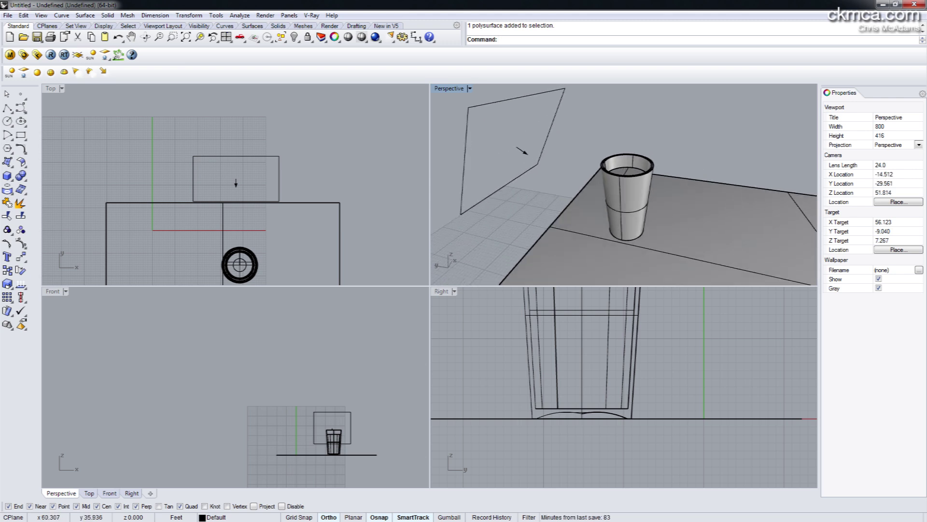
- Open the V-Ray Material Editor and check the diffuse transparency color of the water material
{"action": "left_click", "coordinate": [23, 54]}
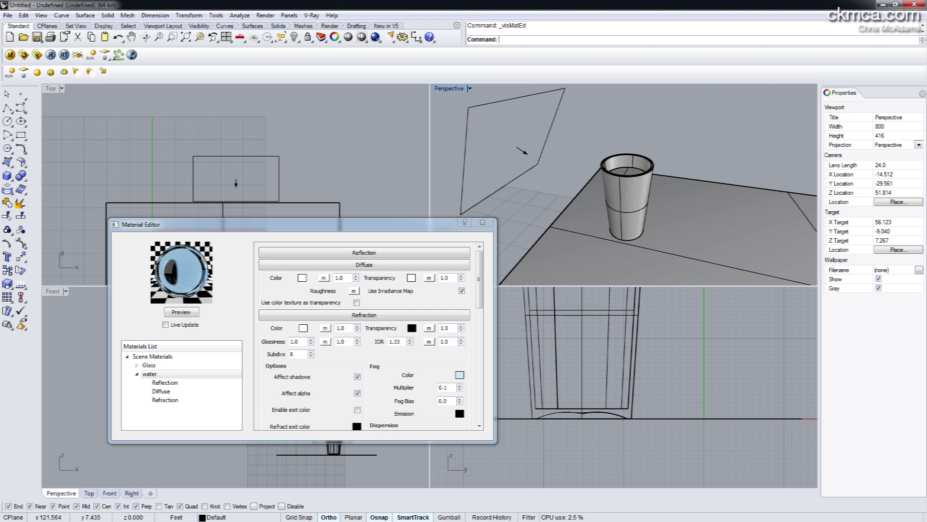
{"action": "left_click", "coordinate": [412, 278]}
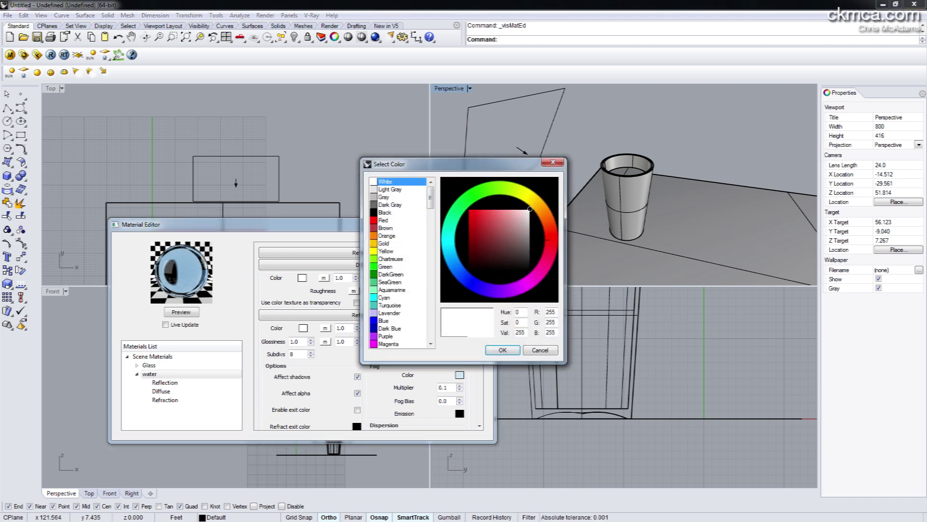
{"action": "key", "text": "Return"}
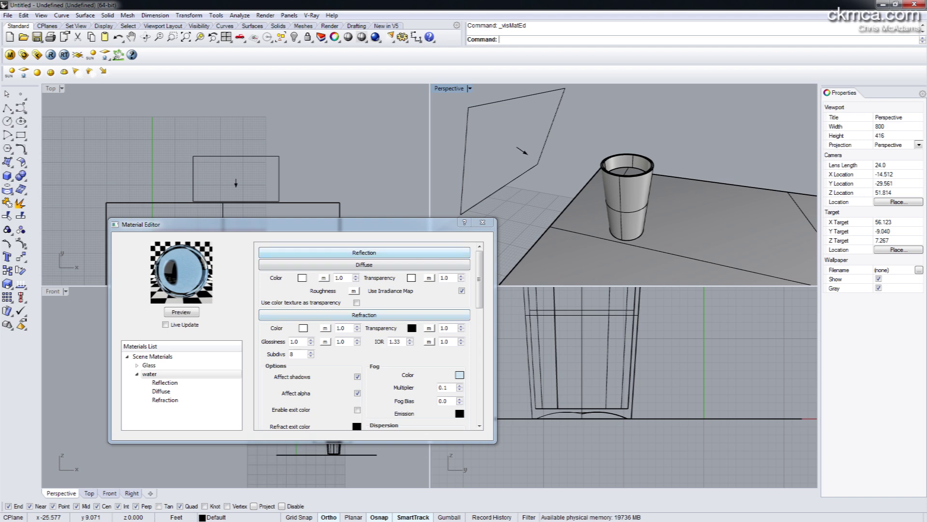
- Check the IOR in the water material's Fresnel reflection texture and in its refraction settings
{"action": "left_click", "coordinate": [364, 253]}
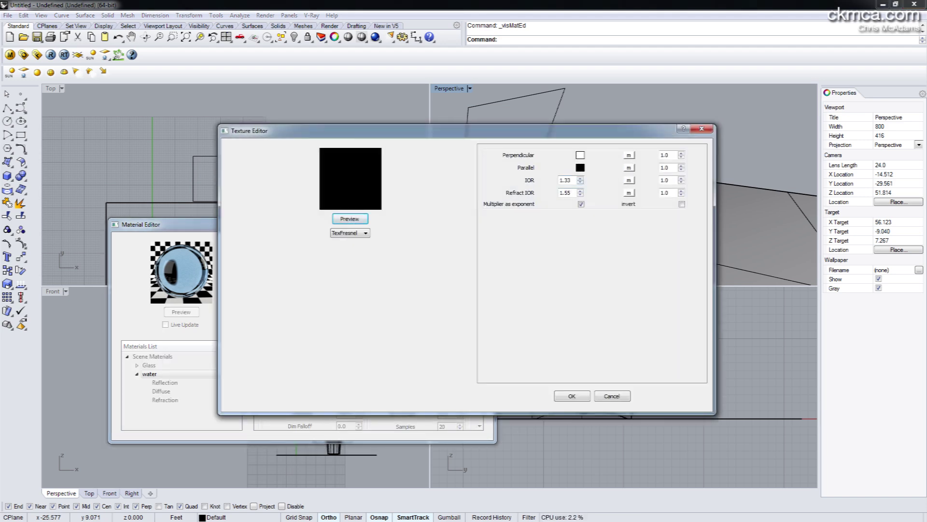
{"action": "double_click", "coordinate": [565, 180]}
{"action": "key", "text": "Return"}
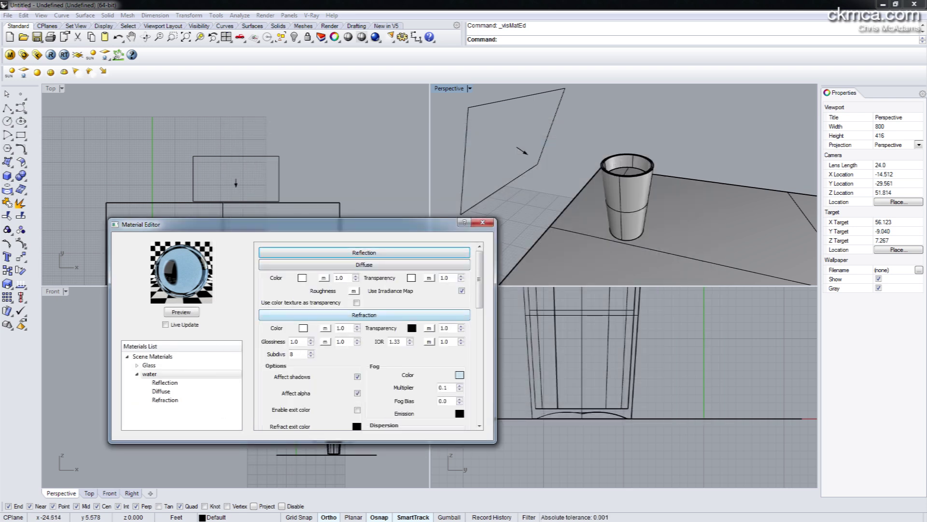
{"action": "key", "text": "Tab"}
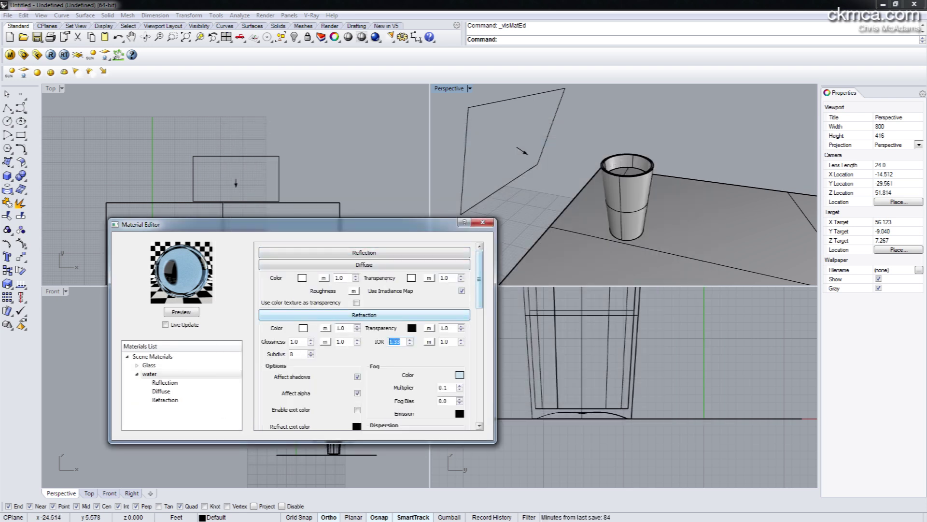
- Review the water material's refraction fog color and multiplier settings
{"action": "left_click_drag", "start_coordinate": [479, 279], "coordinate": [479, 300]}
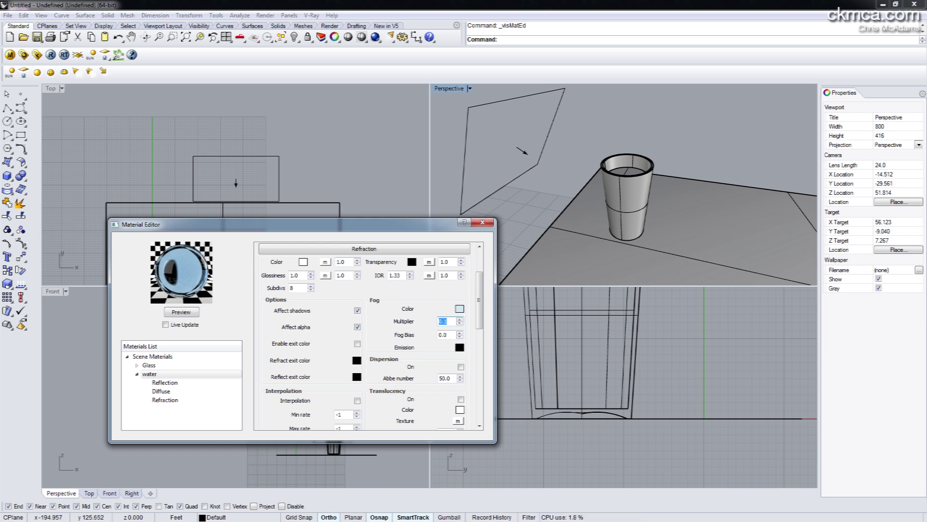
{"action": "scroll", "coordinate": [459, 325], "scroll_direction": "down", "scroll_amount": 2}
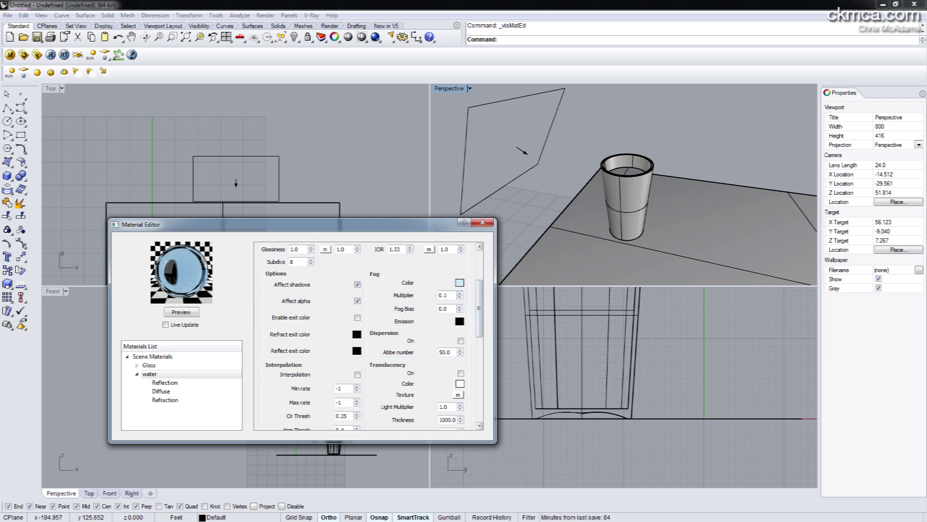
{"action": "scroll", "coordinate": [459, 323], "scroll_direction": "up", "scroll_amount": 6}
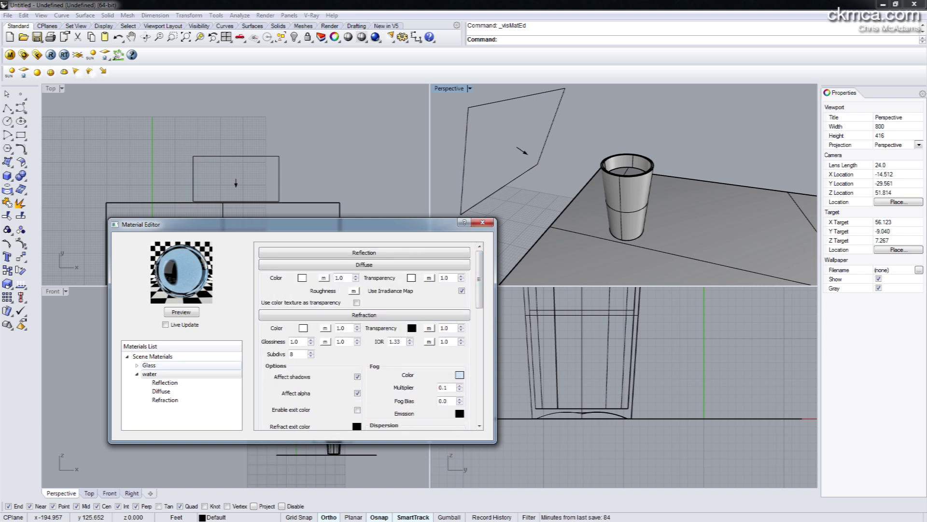
- Select the Glass material and browse the preset glass material files available for loading, without loading any
{"action": "left_click", "coordinate": [150, 366]}
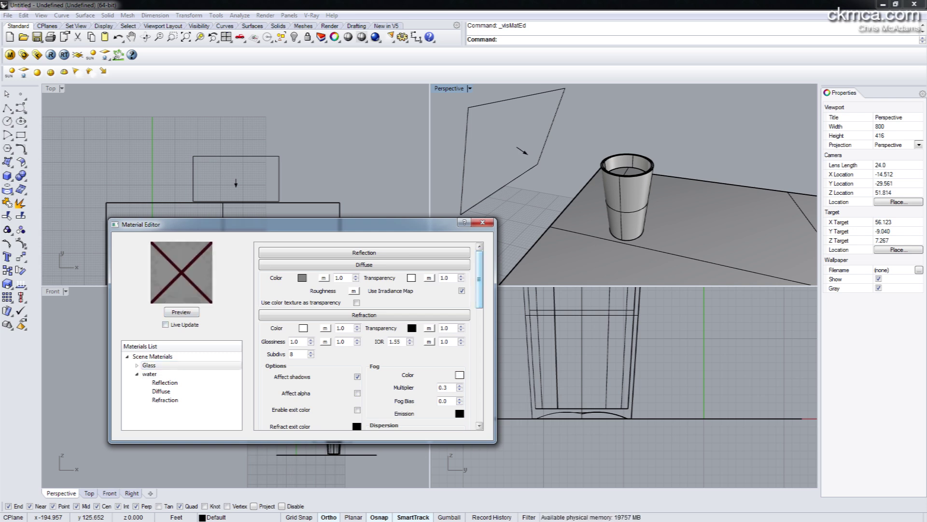
{"action": "right_click", "coordinate": [152, 356]}
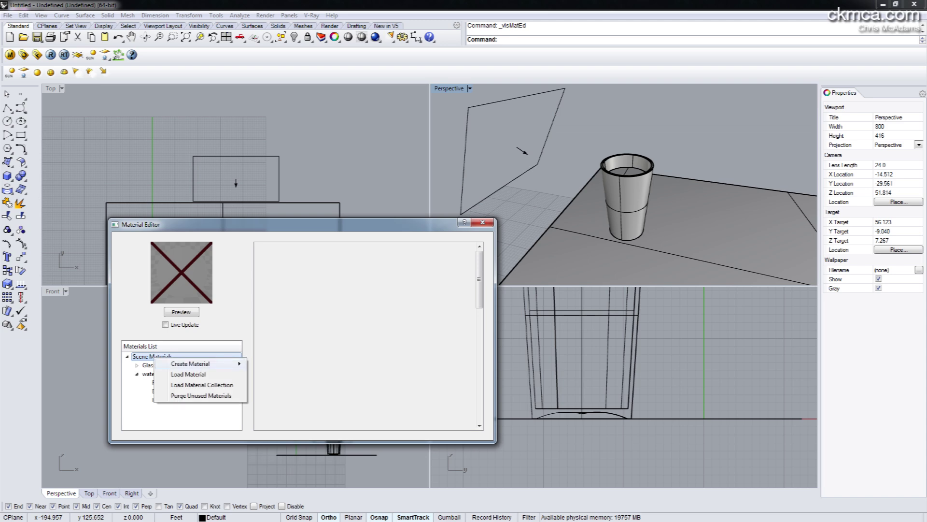
{"action": "left_click", "coordinate": [188, 374]}
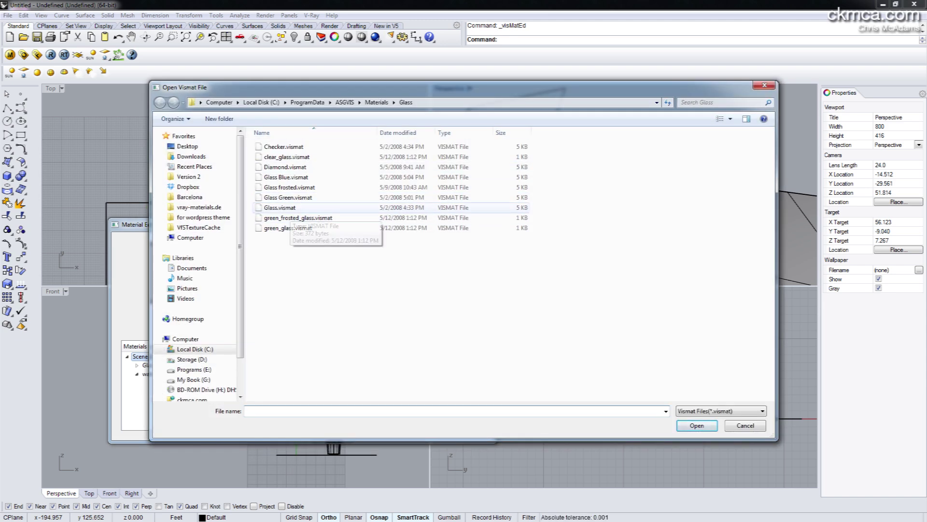
{"action": "left_click", "coordinate": [746, 426]}
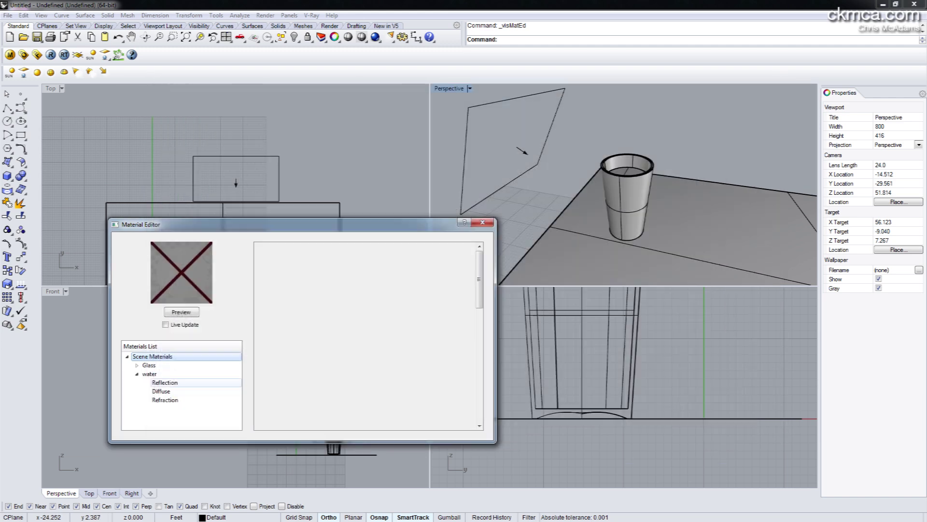
- Check the IOR in the Glass material's Fresnel reflection texture and in its refraction settings
{"action": "left_click", "coordinate": [149, 365]}
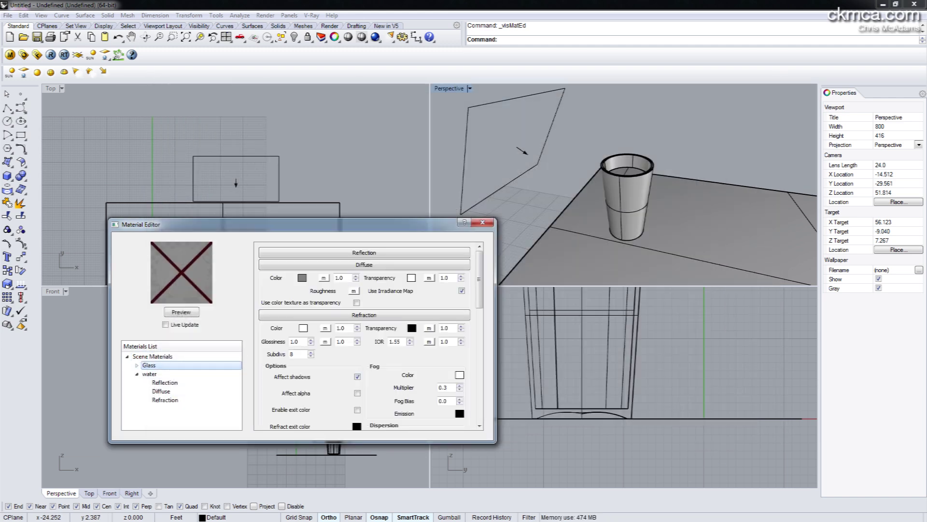
{"action": "left_click", "coordinate": [364, 253]}
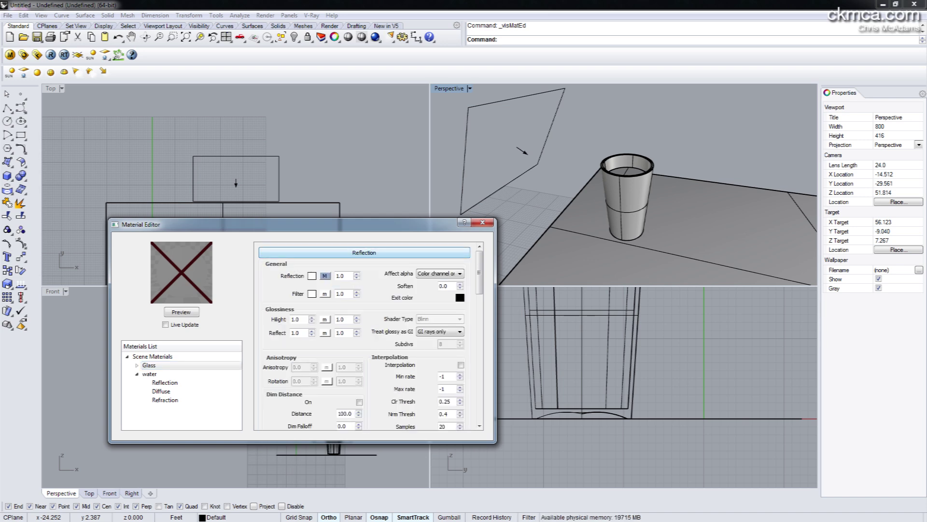
{"action": "left_click", "coordinate": [325, 275]}
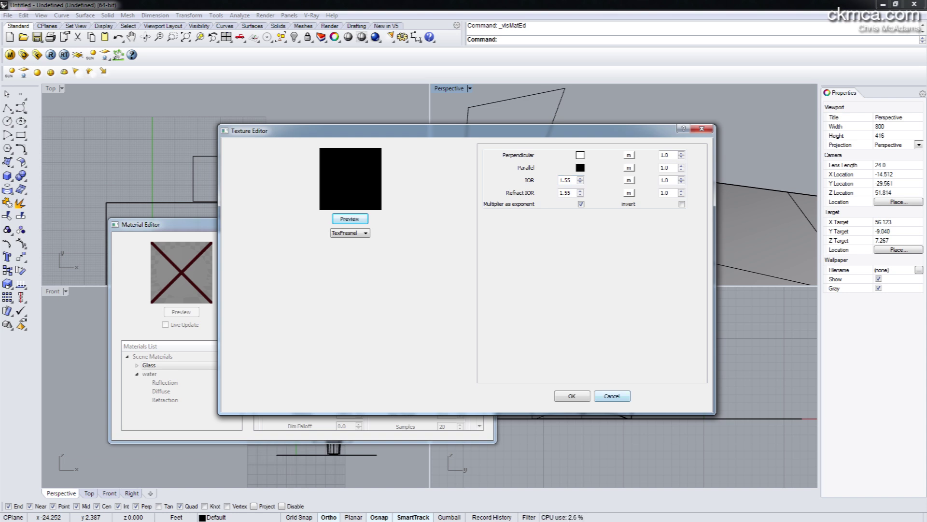
{"action": "left_click", "coordinate": [612, 396]}
{"action": "left_click", "coordinate": [363, 252]}
{"action": "double_click", "coordinate": [395, 342]}
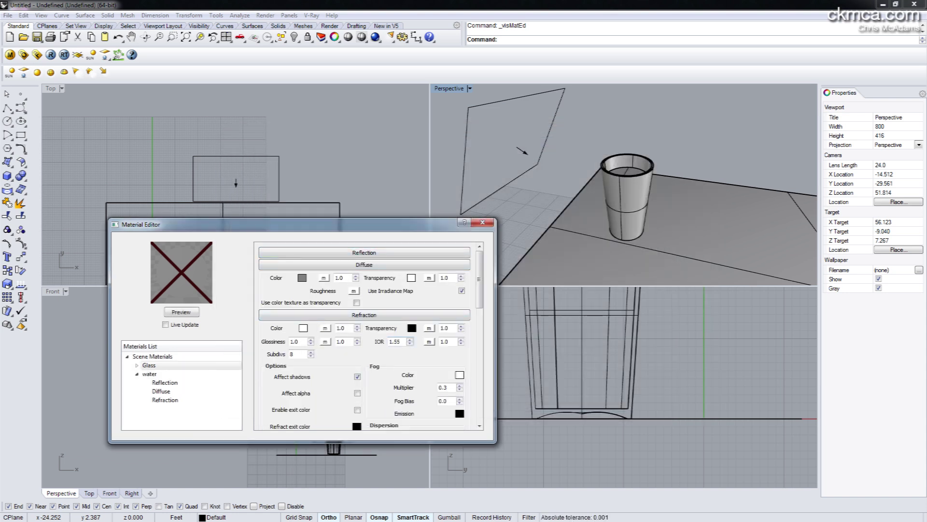
- Review the Glass material's fog multiplier and its dispersion Abbe number
{"action": "scroll", "coordinate": [459, 404], "scroll_direction": "down", "scroll_amount": 1}
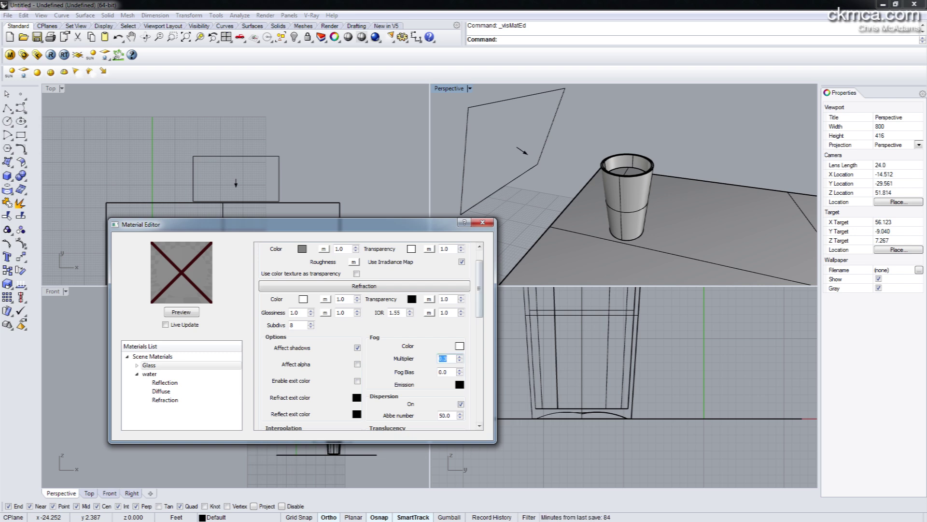
{"action": "scroll", "coordinate": [367, 338], "scroll_direction": "down", "scroll_amount": 3}
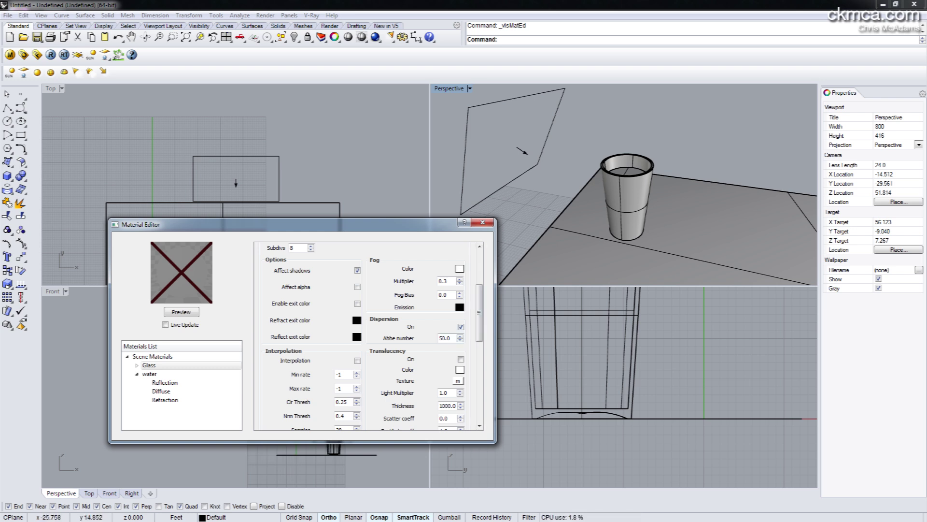
{"action": "left_click_drag", "start_coordinate": [451, 338], "coordinate": [438, 338]}
{"action": "left_click", "coordinate": [450, 338]}
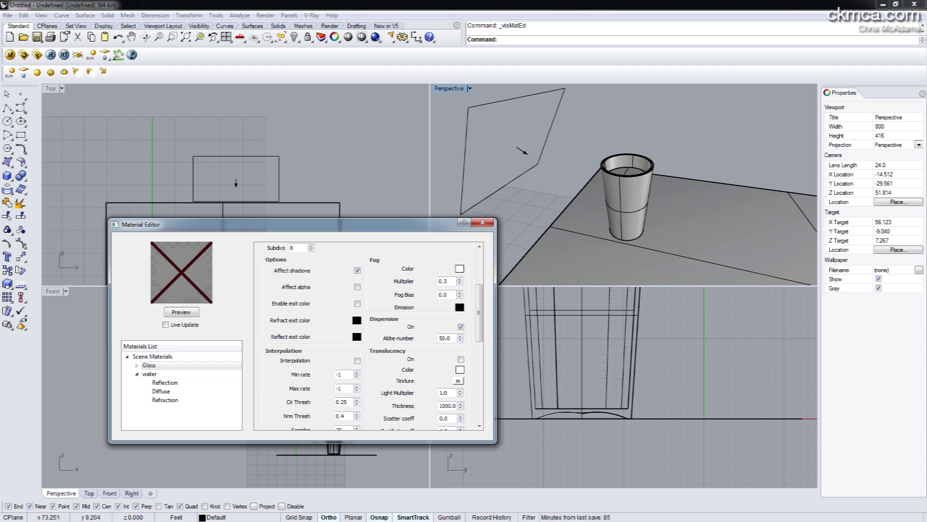
- Highlight the glass and the water inside it in the perspective view, deselect them, and close the Material Editor
{"action": "left_click", "coordinate": [627, 228]}
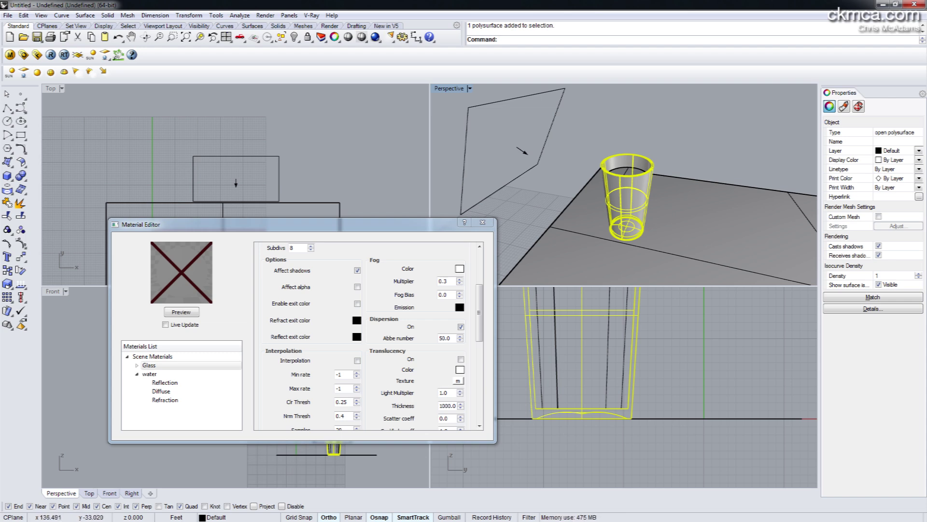
{"action": "key", "text": "Escape"}
{"action": "left_click", "coordinate": [628, 172]}
{"action": "key", "text": "Escape"}
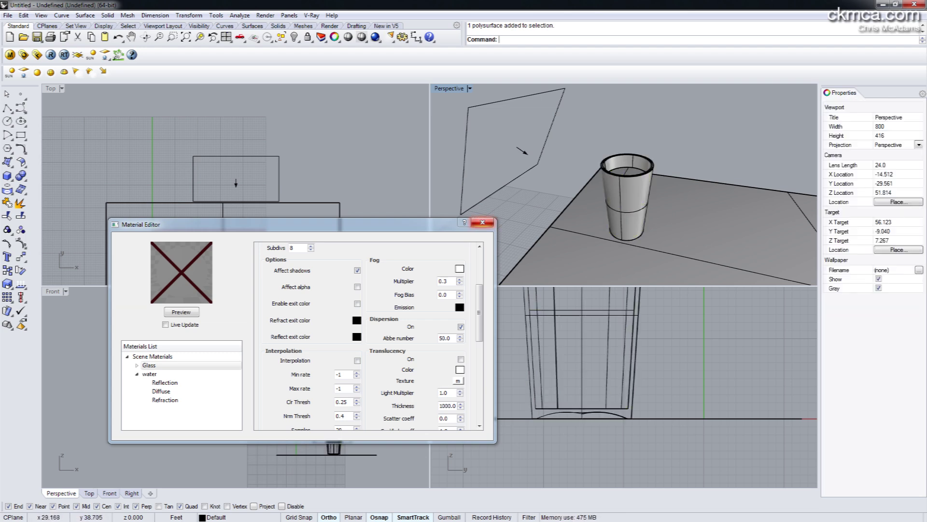
{"action": "left_click", "coordinate": [482, 222]}
- Open the V-Ray render options and review the physical camera settings
{"action": "left_click", "coordinate": [23, 55]}
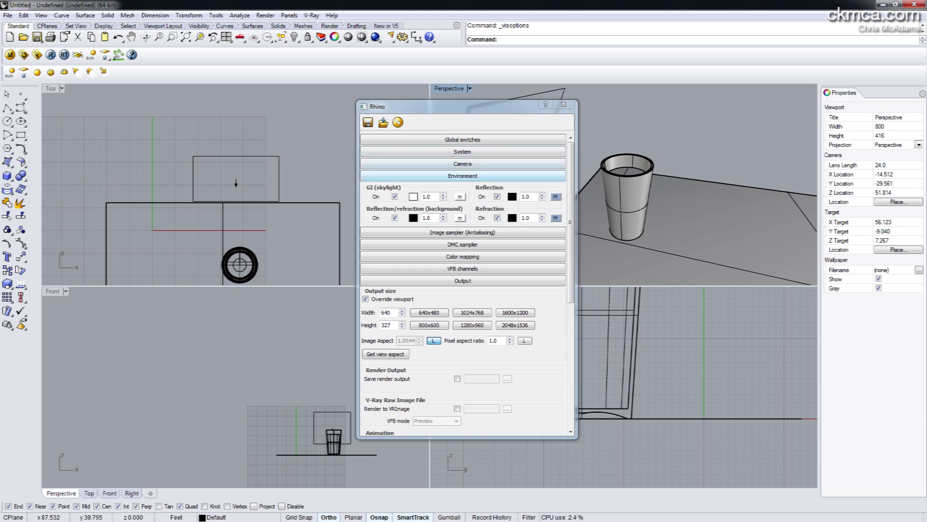
{"action": "left_click", "coordinate": [463, 164]}
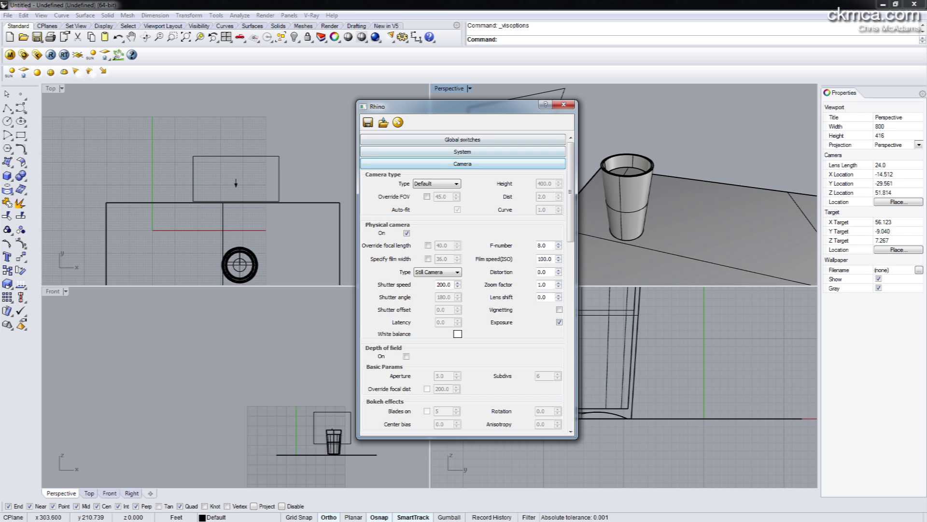
{"action": "left_click", "coordinate": [412, 164]}
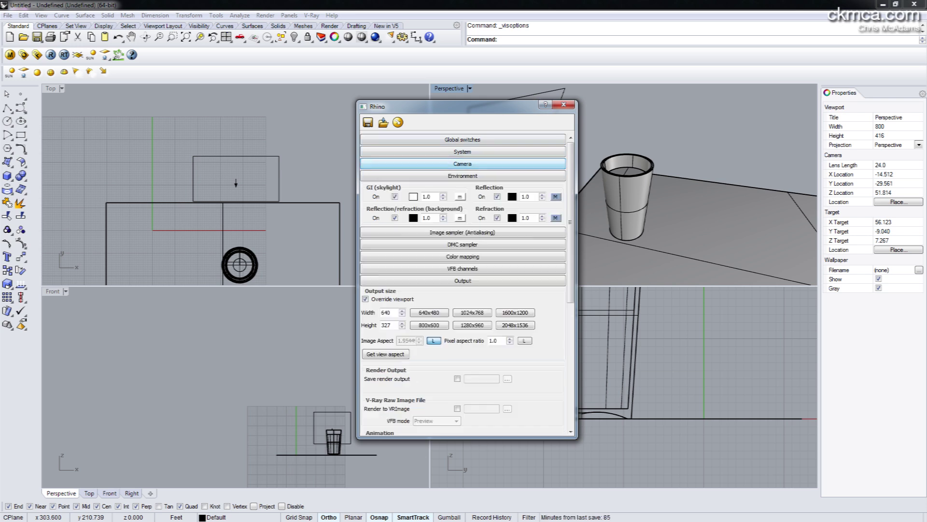
- Open the environment reflection texture, preview its bitmap, and confirm Living_day.hdr as its source file
{"action": "left_click", "coordinate": [556, 197]}
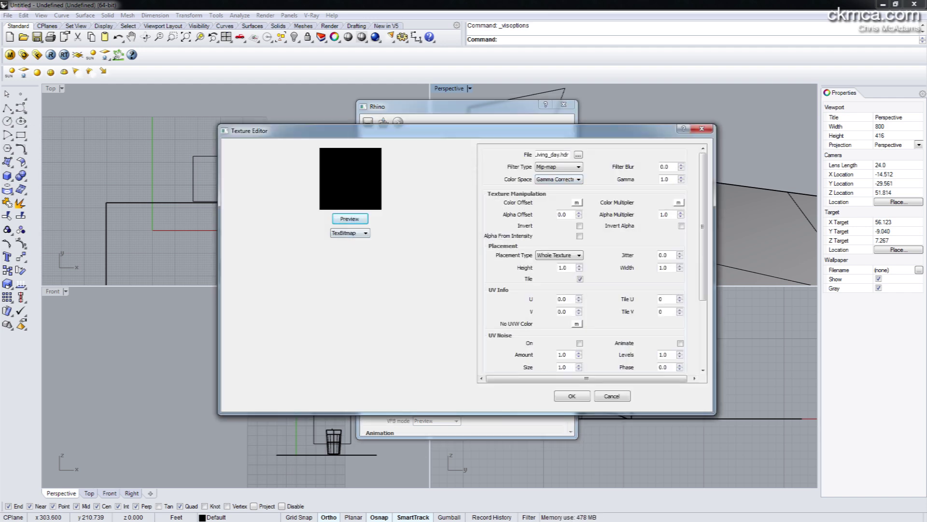
{"action": "left_click", "coordinate": [350, 219]}
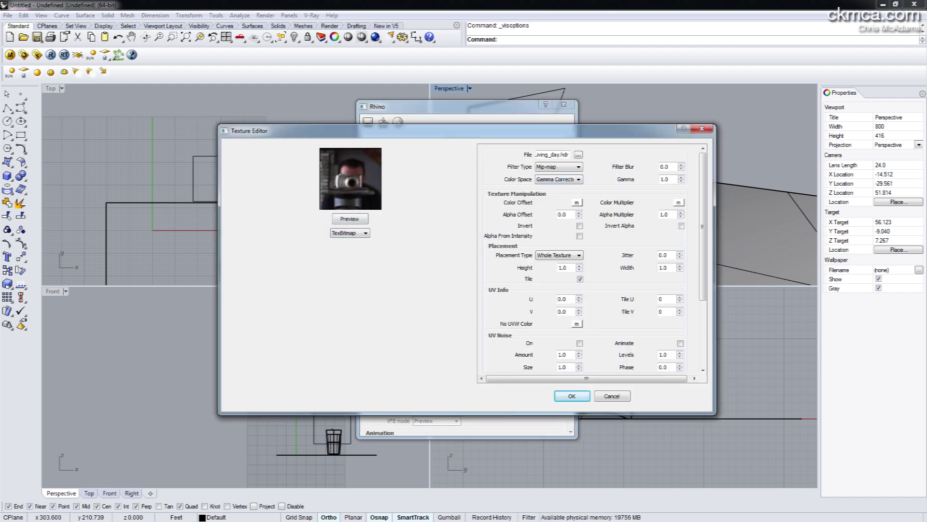
{"action": "left_click", "coordinate": [578, 155]}
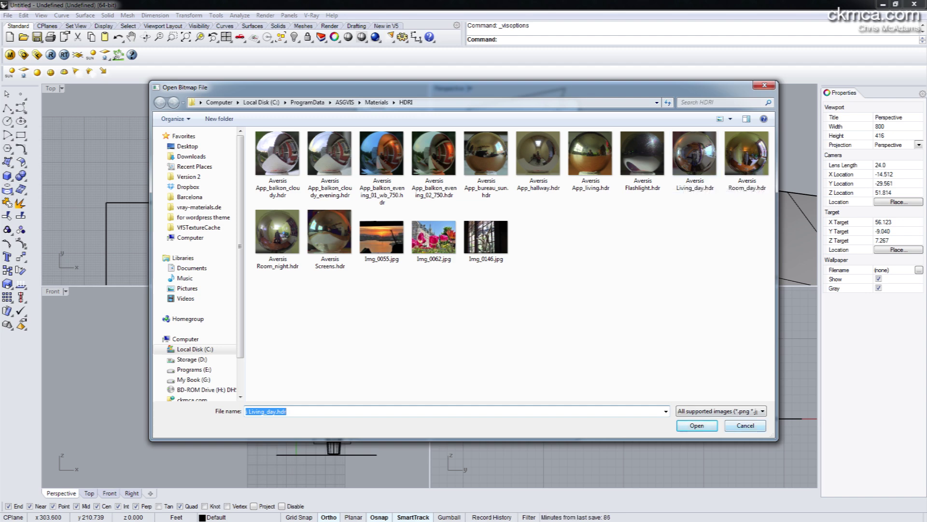
{"action": "key", "text": "Return"}
- Review the reflection texture's UVW type options, pick Mirror Ball as the mapping type, and accept the texture
{"action": "scroll", "coordinate": [585, 261], "scroll_direction": "down", "scroll_amount": 5}
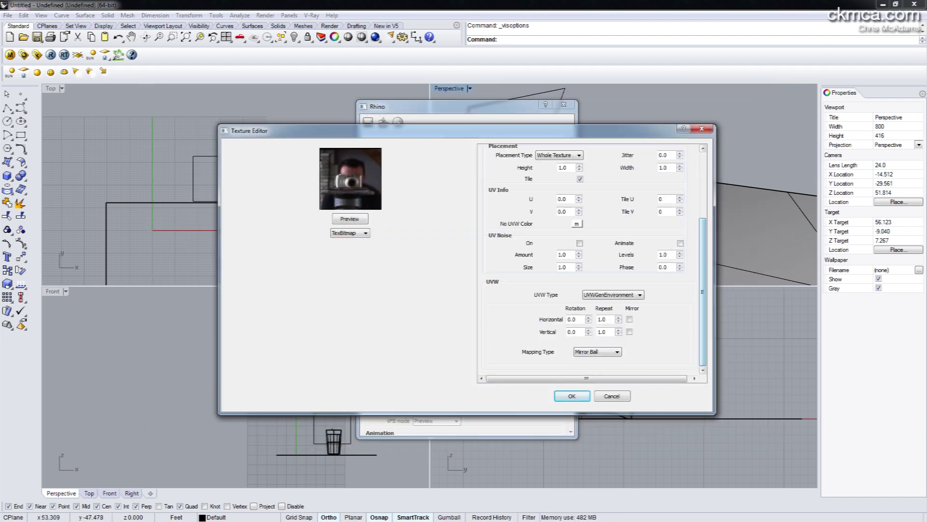
{"action": "left_click", "coordinate": [613, 295]}
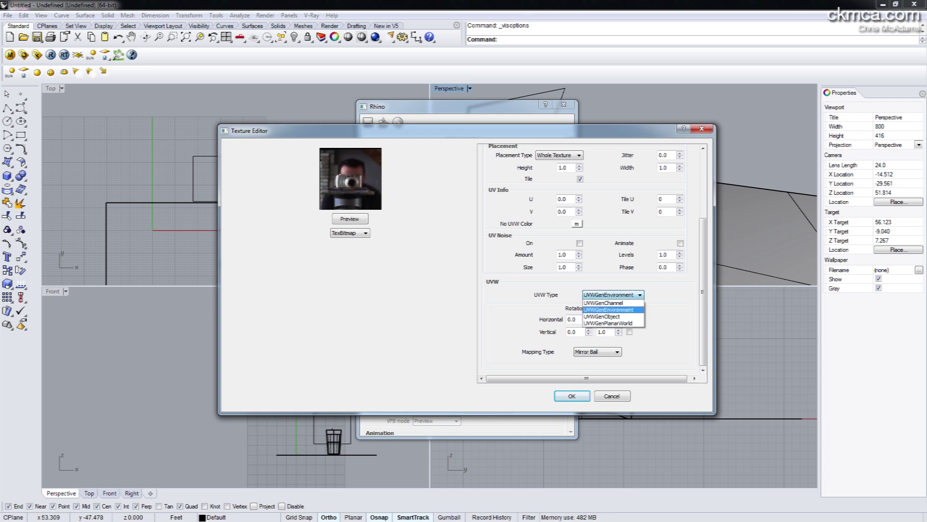
{"action": "left_click", "coordinate": [612, 294]}
{"action": "left_click", "coordinate": [598, 352]}
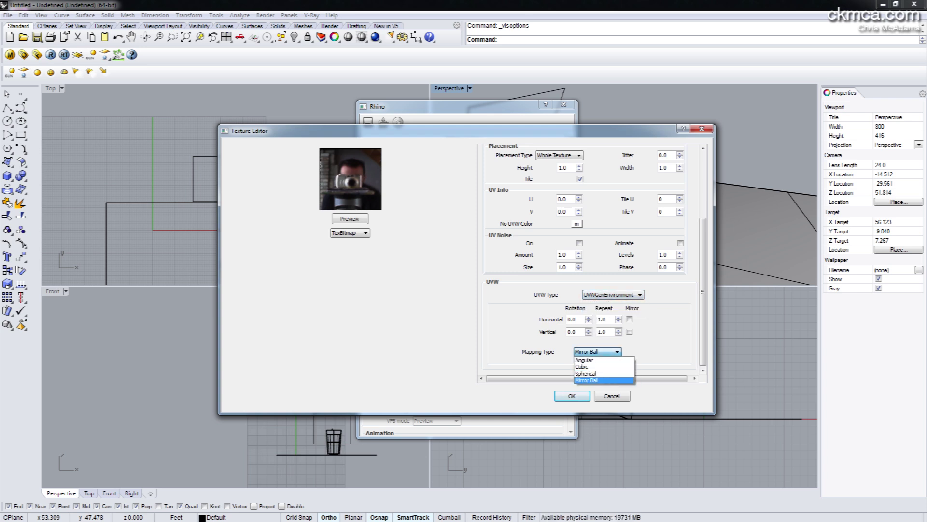
{"action": "left_click", "coordinate": [597, 380]}
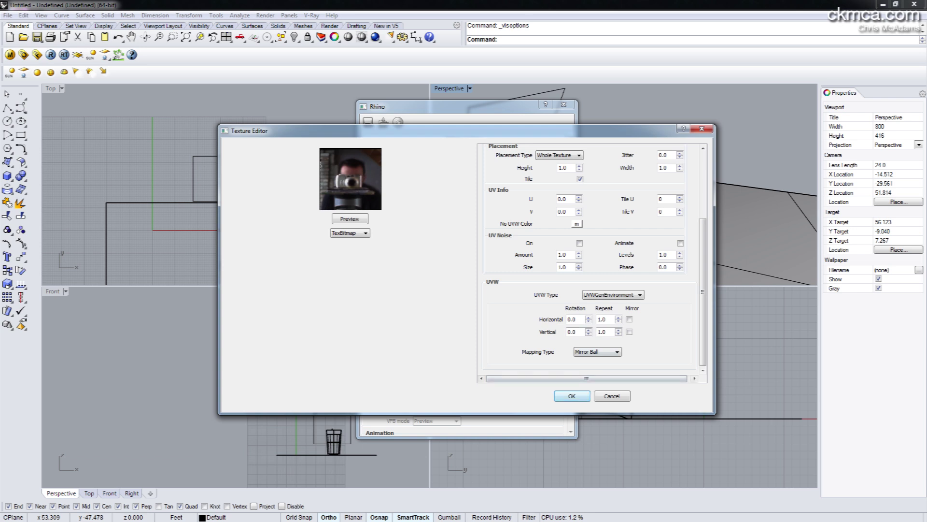
{"action": "left_click", "coordinate": [572, 396]}
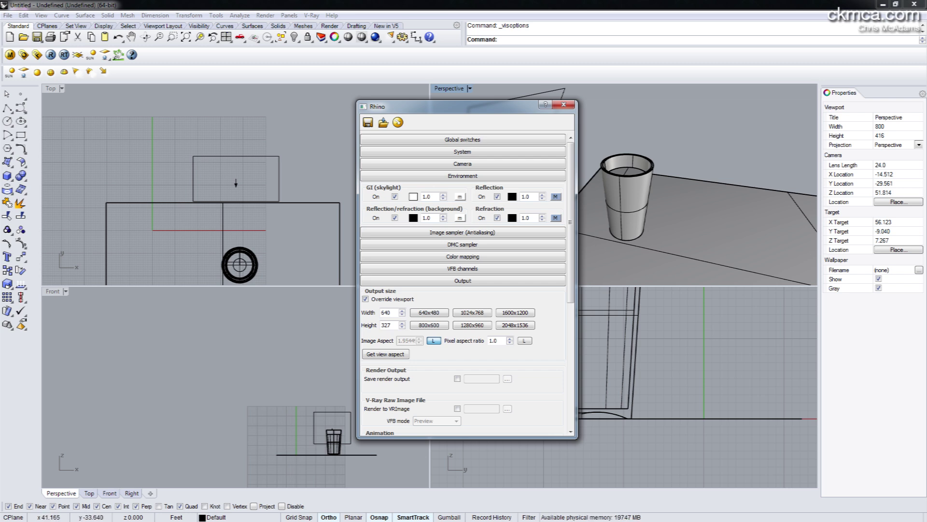
- Set the render output width to 800 using the 800x600 size preset
{"action": "left_click", "coordinate": [463, 176]}
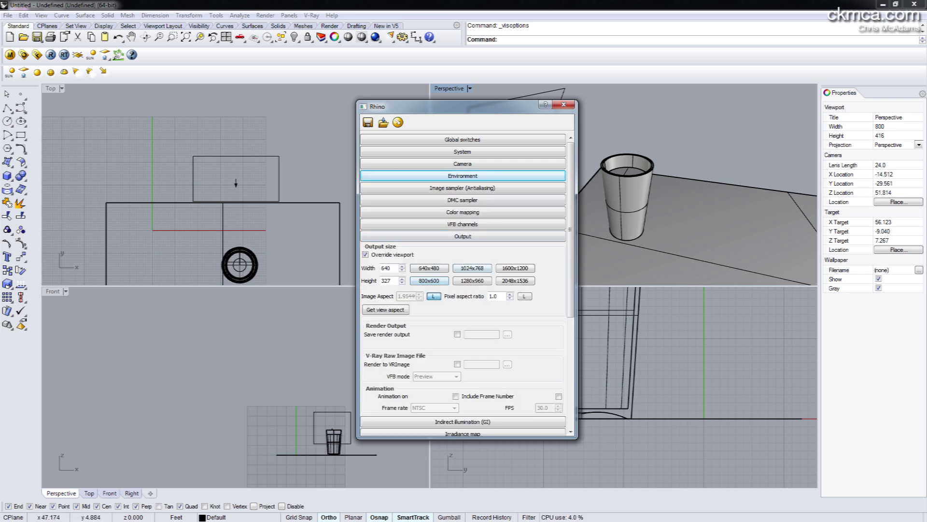
{"action": "left_click", "coordinate": [428, 280]}
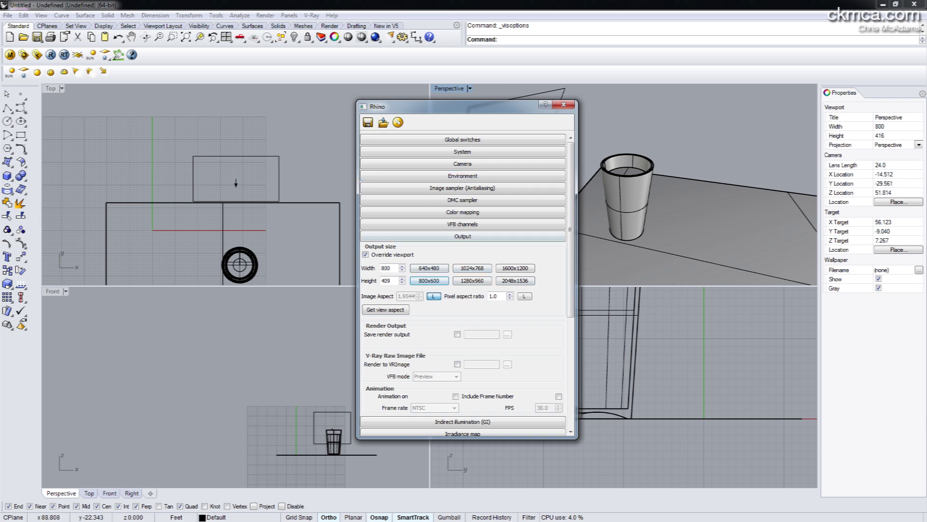
{"action": "left_click", "coordinate": [435, 237]}
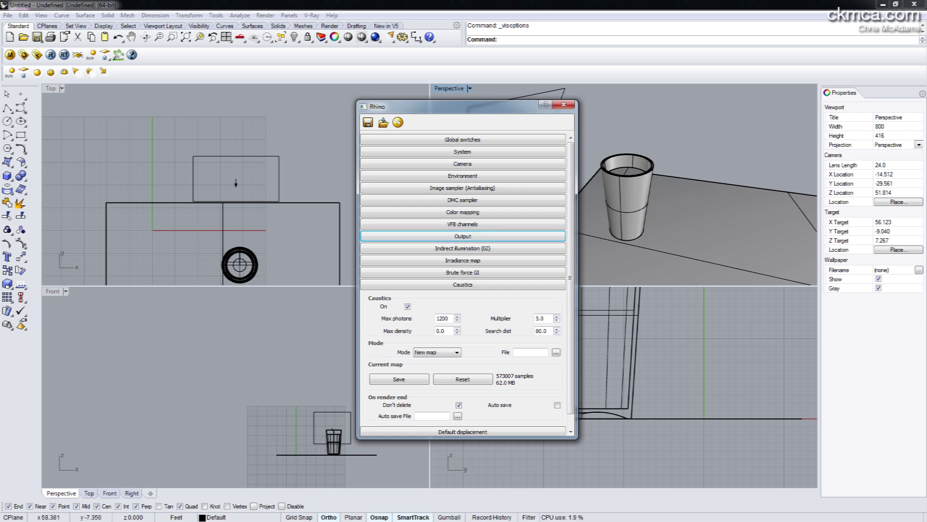
- Review the caustics max photons, multiplier and search distance, and close the render options
{"action": "double_click", "coordinate": [441, 319]}
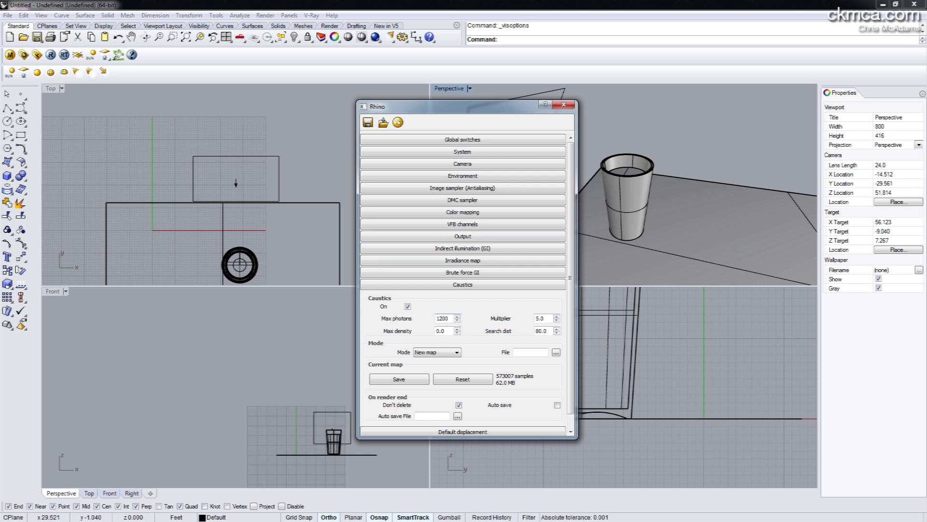
{"action": "left_click", "coordinate": [443, 318]}
{"action": "double_click", "coordinate": [540, 318]}
{"action": "left_click", "coordinate": [544, 318]}
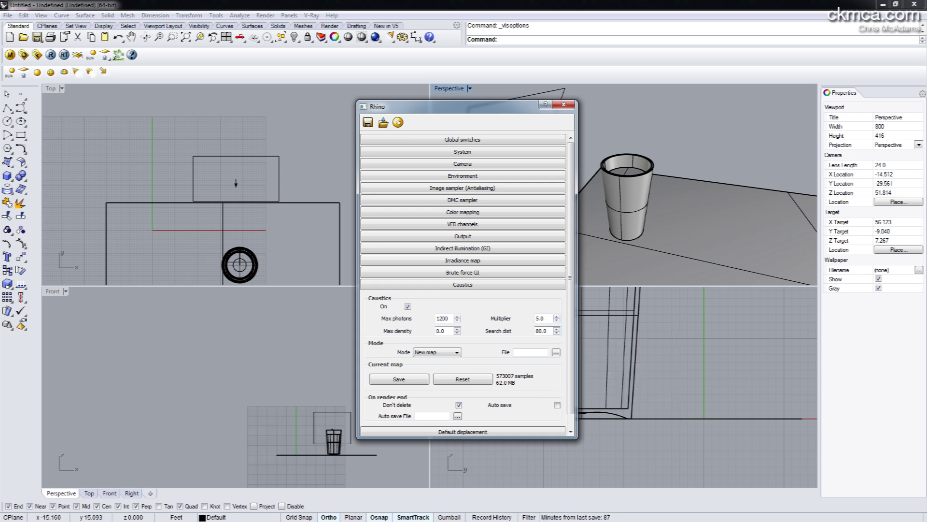
{"action": "double_click", "coordinate": [541, 331]}
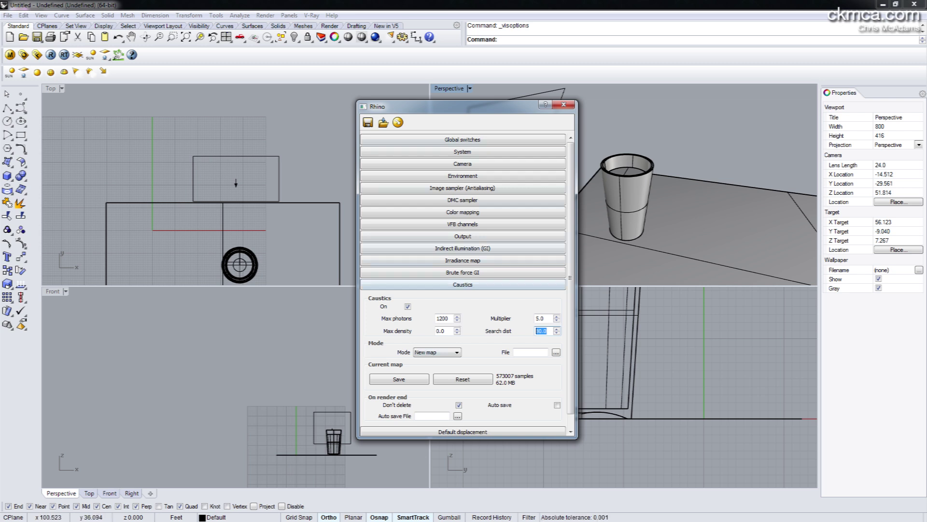
{"action": "left_click", "coordinate": [564, 105]}
- Select the glass in the perspective view, examine the curved profile under its base in the Right view, and deselect it
{"action": "right_click_drag", "start_coordinate": [560, 148], "coordinate": [569, 149]}
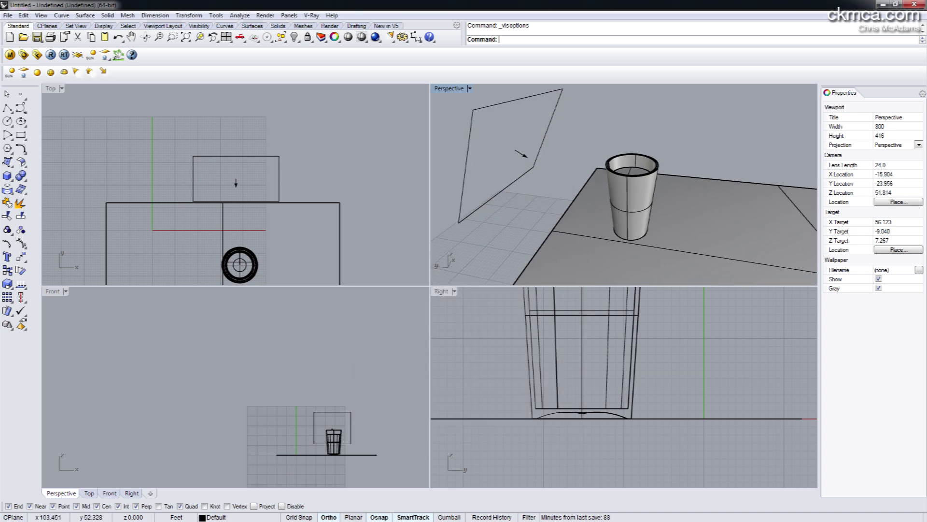
{"action": "key", "text": "Left"}
{"action": "key", "text": "Left"}
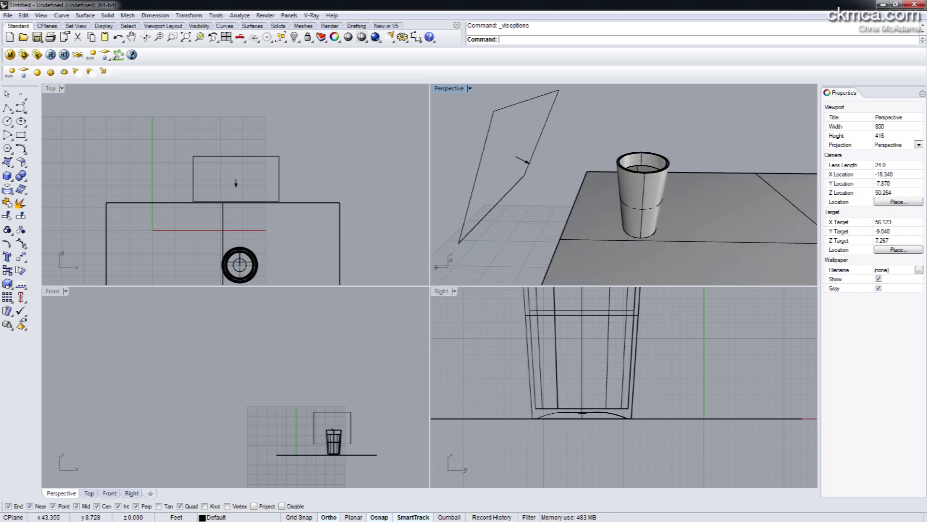
{"action": "key", "text": "Left"}
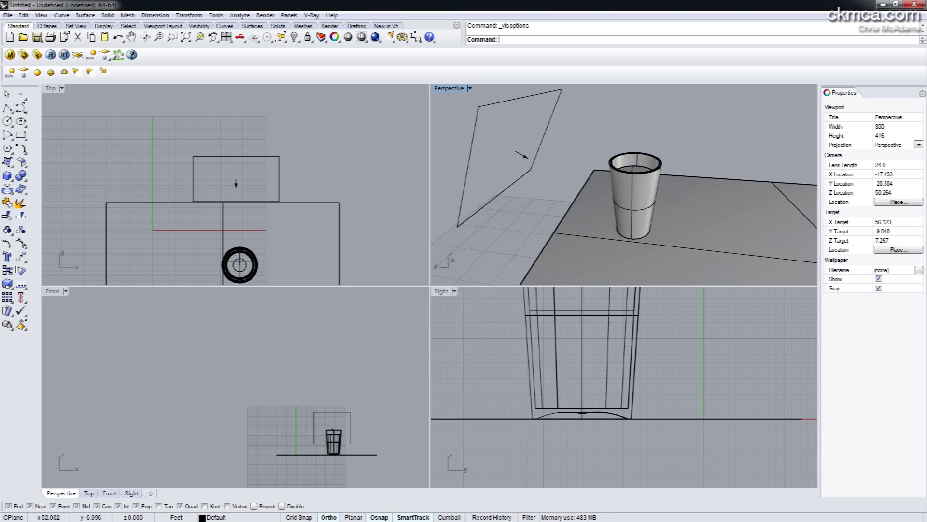
{"action": "right_click_drag", "start_coordinate": [616, 204], "coordinate": [617, 193]}
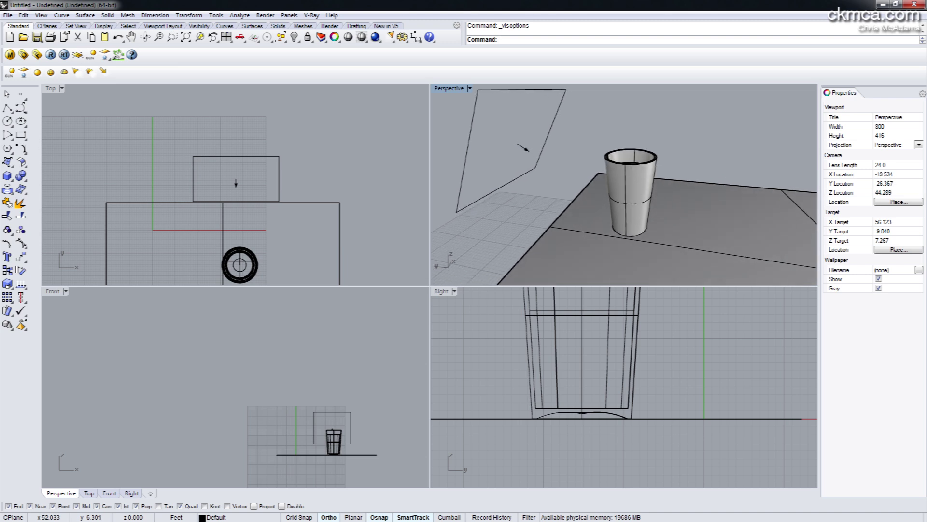
{"action": "scroll", "coordinate": [616, 193], "scroll_direction": "up", "scroll_amount": 2}
{"action": "left_click", "coordinate": [663, 140]}
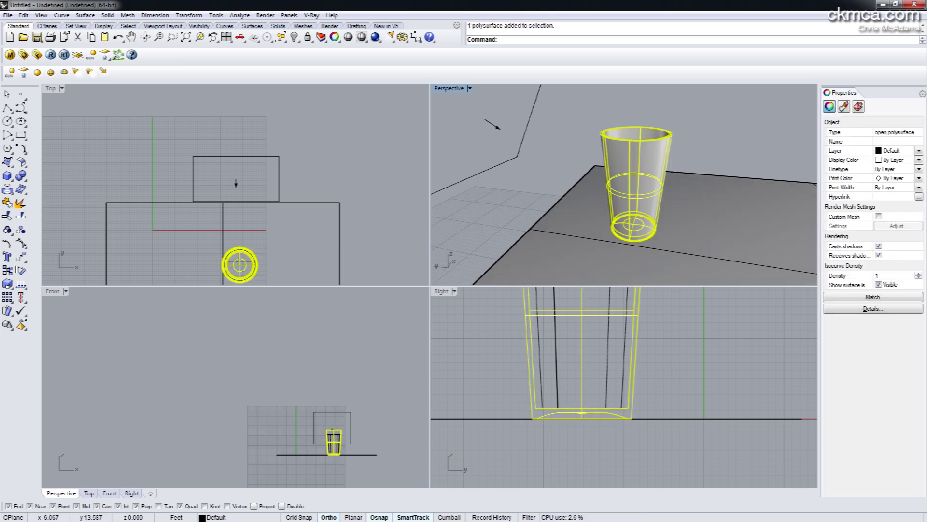
{"action": "right_click_drag", "start_coordinate": [599, 368], "coordinate": [597, 410]}
{"action": "scroll", "coordinate": [597, 410], "scroll_direction": "up", "scroll_amount": 5}
{"action": "scroll", "coordinate": [599, 386], "scroll_direction": "down", "scroll_amount": 3}
{"action": "scroll", "coordinate": [592, 410], "scroll_direction": "up", "scroll_amount": 3}
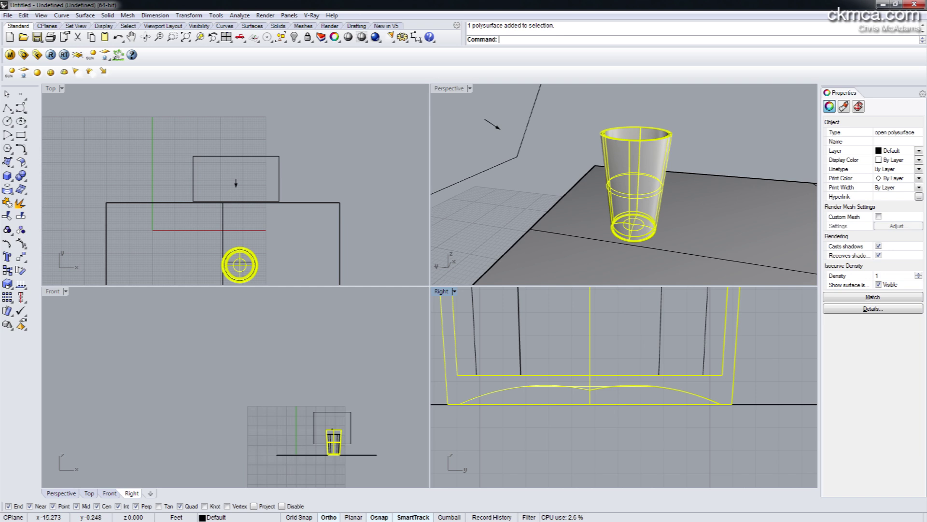
{"action": "scroll", "coordinate": [596, 395], "scroll_direction": "down", "scroll_amount": 3}
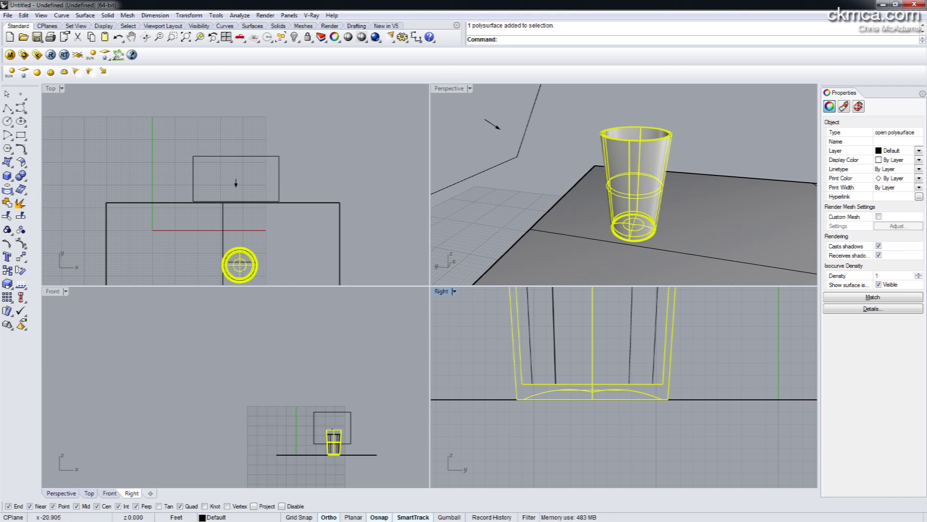
{"action": "right_click_drag", "start_coordinate": [556, 367], "coordinate": [558, 393]}
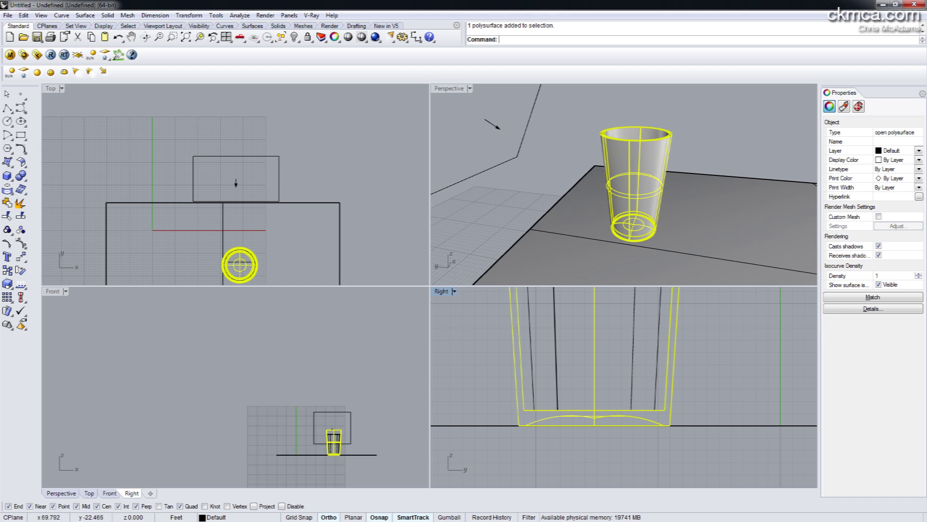
{"action": "key", "text": "Escape"}
- Frame the glass on the table with the light behind it in the perspective view and render it with V-Ray
{"action": "right_click_drag", "start_coordinate": [700, 193], "coordinate": [642, 166]}
{"action": "scroll", "coordinate": [676, 175], "scroll_direction": "down", "scroll_amount": 2}
{"action": "mouse_move", "coordinate": [641, 166]}
{"action": "right_mouse_down", "text": "shift"}
{"action": "mouse_move", "coordinate": [656, 167]}
{"action": "mouse_move", "coordinate": [644, 171]}
{"action": "right_mouse_up", "text": "shift"}
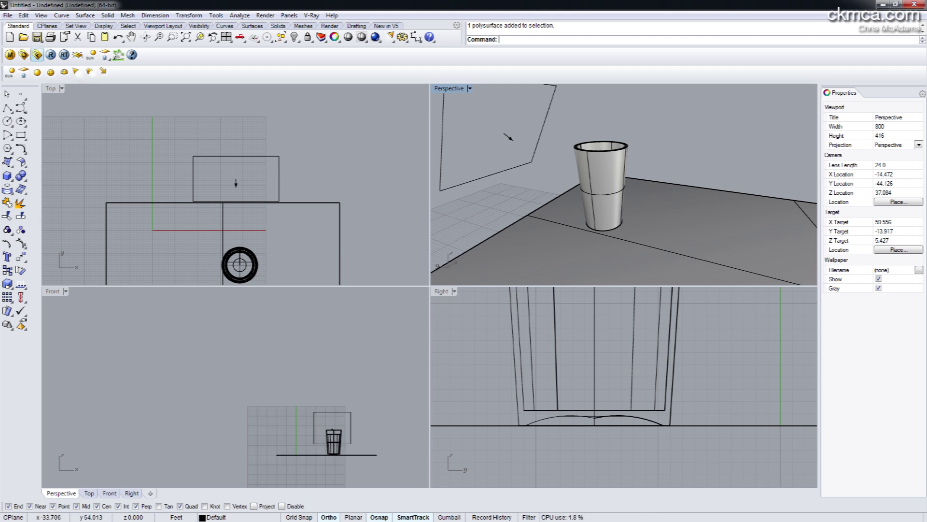
{"action": "left_click", "coordinate": [50, 55]}
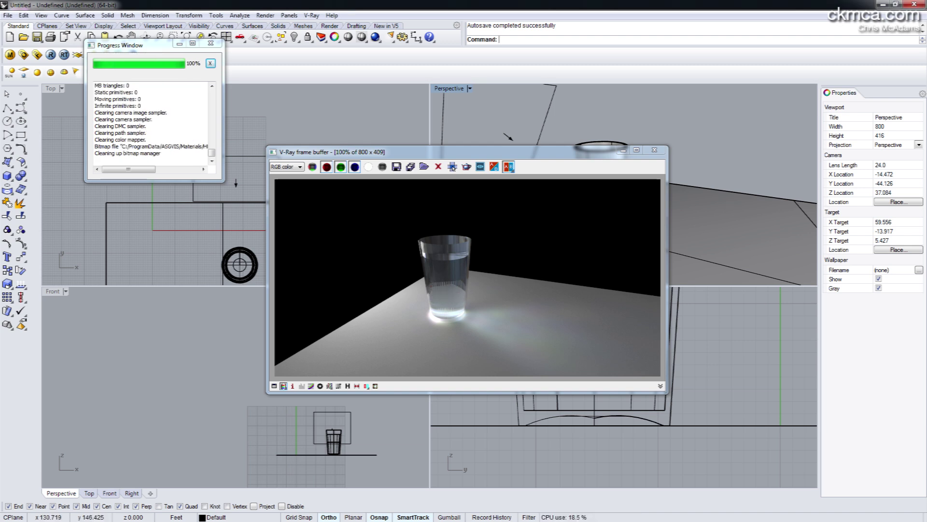
- Move the render window aside and highlight the water, followed by the glass, in the perspective view to compare them with the render
{"action": "left_click_drag", "start_coordinate": [505, 151], "coordinate": [504, 155]}
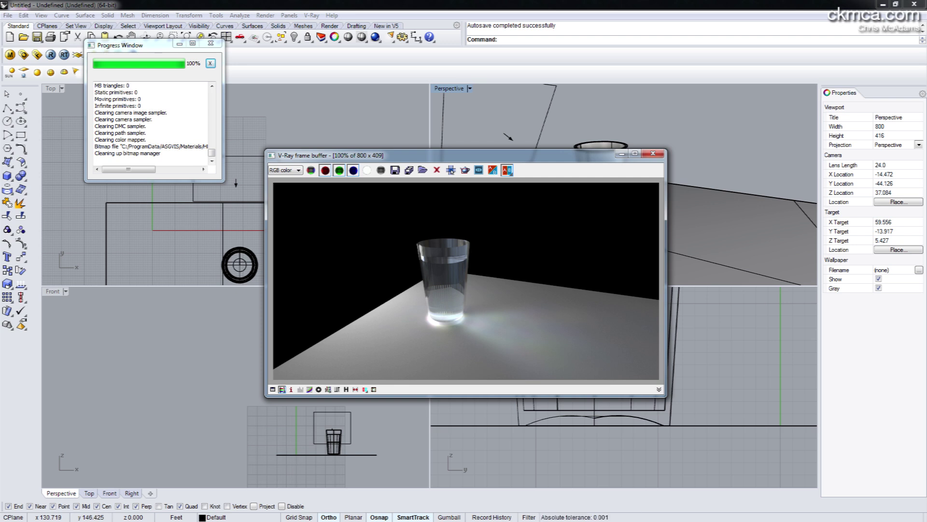
{"action": "left_click_drag", "start_coordinate": [463, 155], "coordinate": [343, 197]}
{"action": "right_click_drag", "start_coordinate": [623, 208], "coordinate": [619, 231]}
{"action": "left_click", "coordinate": [607, 232]}
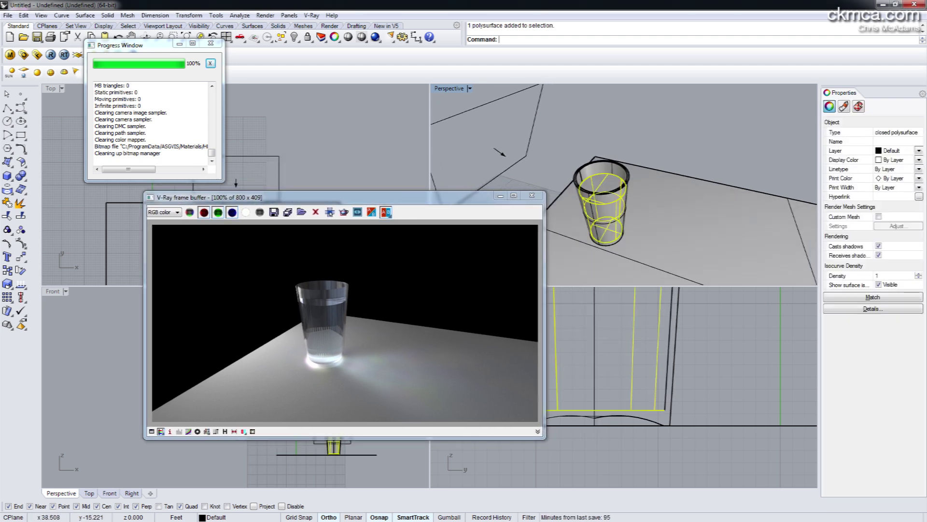
{"action": "left_click", "coordinate": [627, 182]}
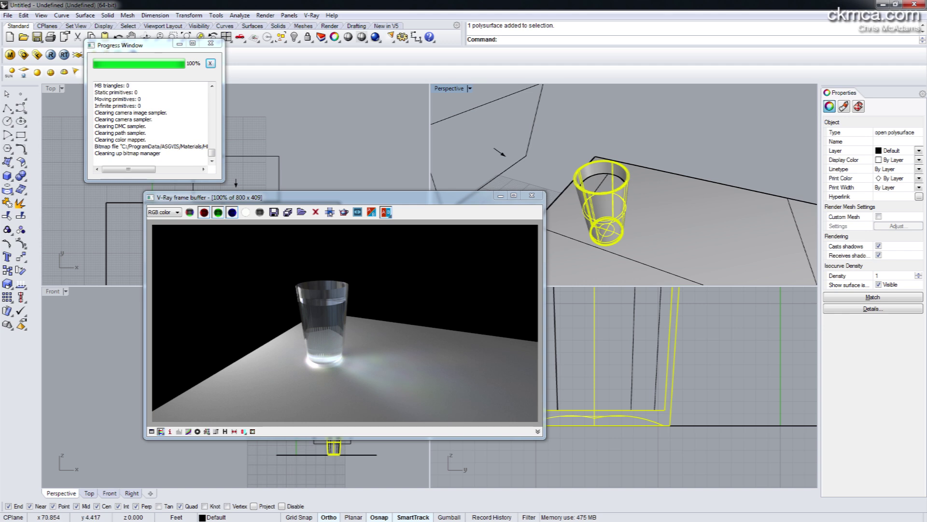
- Inspect the rendered glass and its caustics up close, highlight the water in the model, and return the render to 100%
{"action": "left_click_drag", "start_coordinate": [290, 197], "coordinate": [336, 191]}
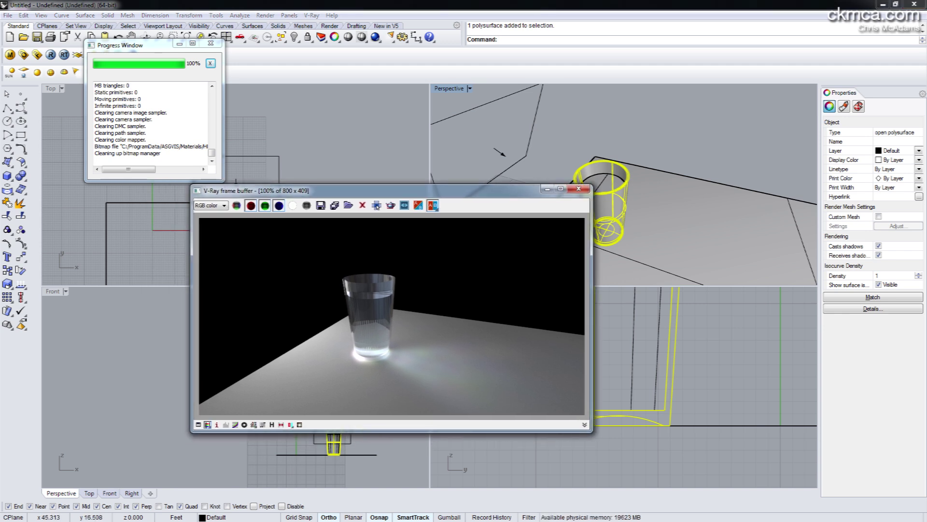
{"action": "scroll", "coordinate": [373, 326], "scroll_direction": "up", "scroll_amount": 1}
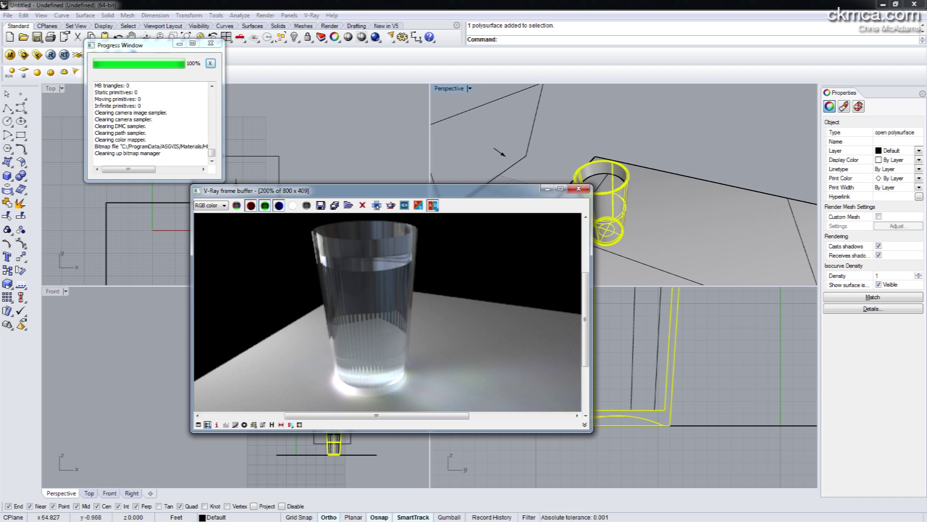
{"action": "left_click", "coordinate": [603, 184]}
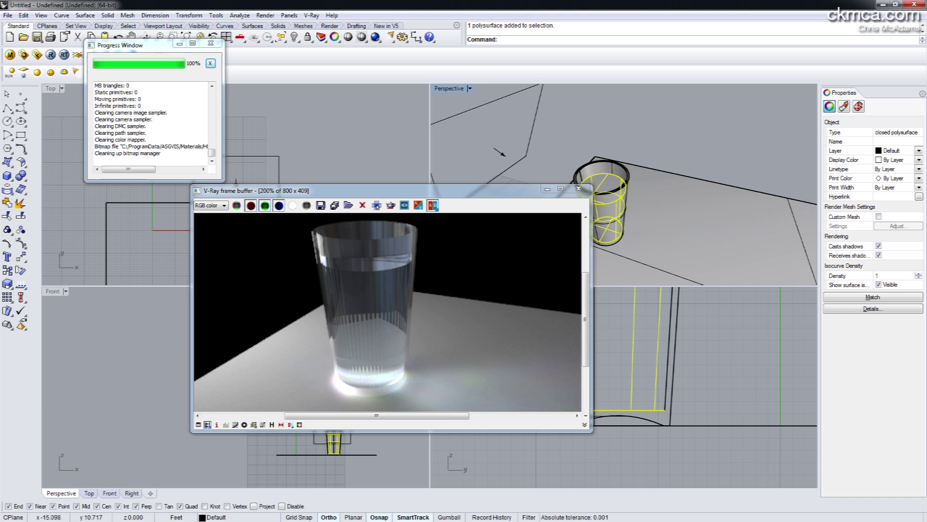
{"action": "left_click", "coordinate": [387, 312]}
{"action": "middle_click_drag", "start_coordinate": [387, 312], "coordinate": [372, 312]}
{"action": "scroll", "coordinate": [373, 312], "scroll_direction": "down", "scroll_amount": 1}
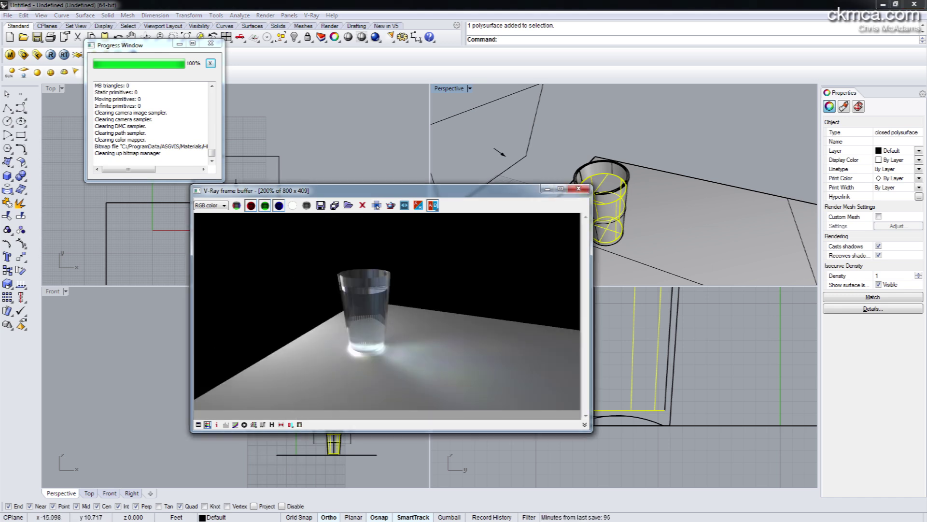
{"action": "scroll", "coordinate": [378, 205], "scroll_direction": "up", "scroll_amount": 2}
{"action": "scroll", "coordinate": [378, 205], "scroll_direction": "down", "scroll_amount": 2}
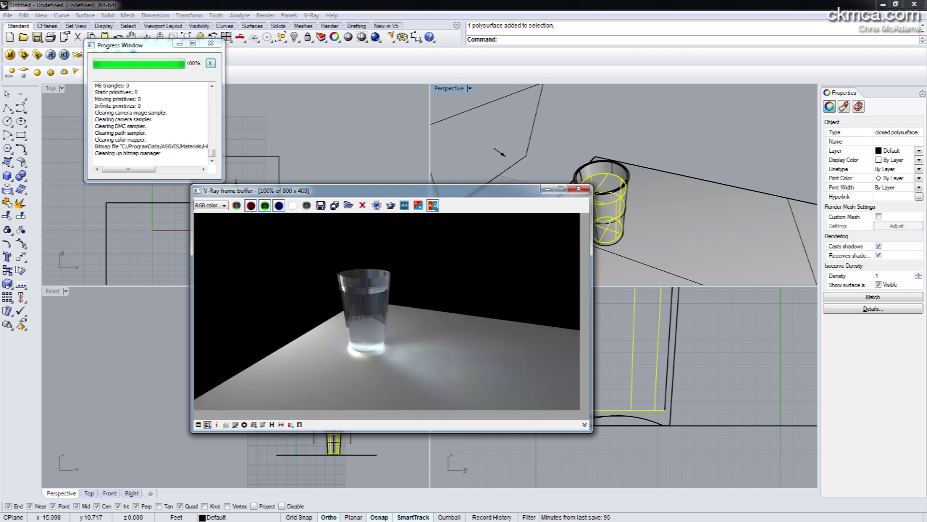